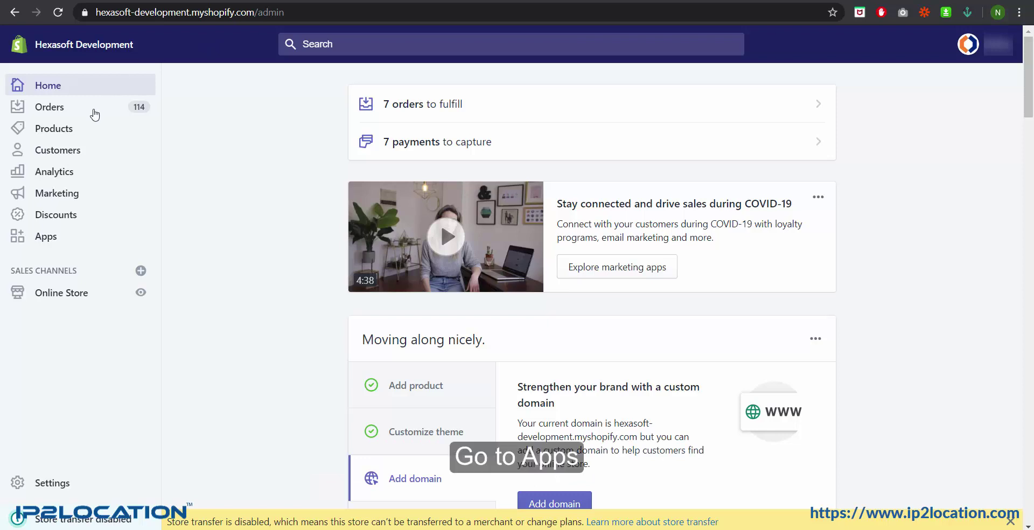
Open the IP2Location Redirector among the installed apps and start a new rule named "Visitor from Singapore"
click(50, 247)
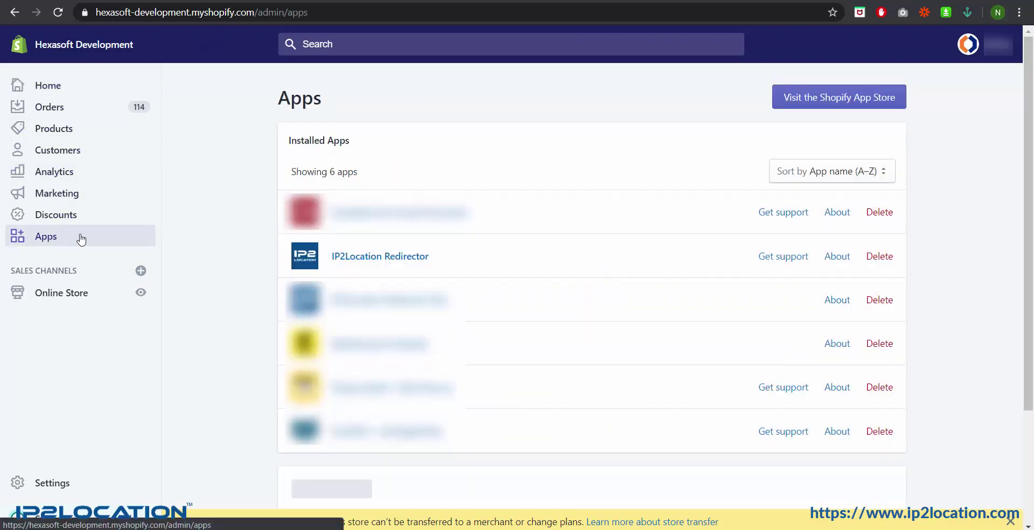
click(385, 266)
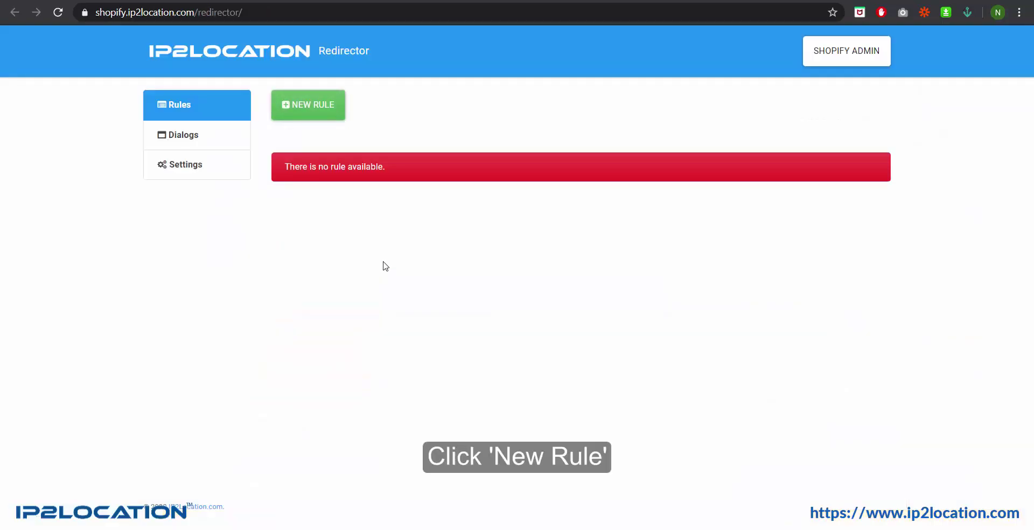
click(306, 114)
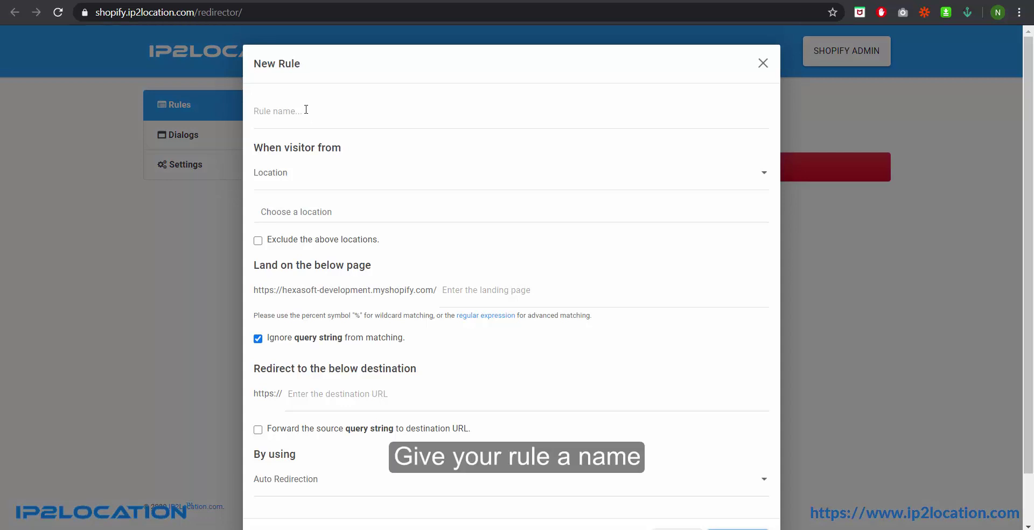
click(306, 112)
text(Visitor from )
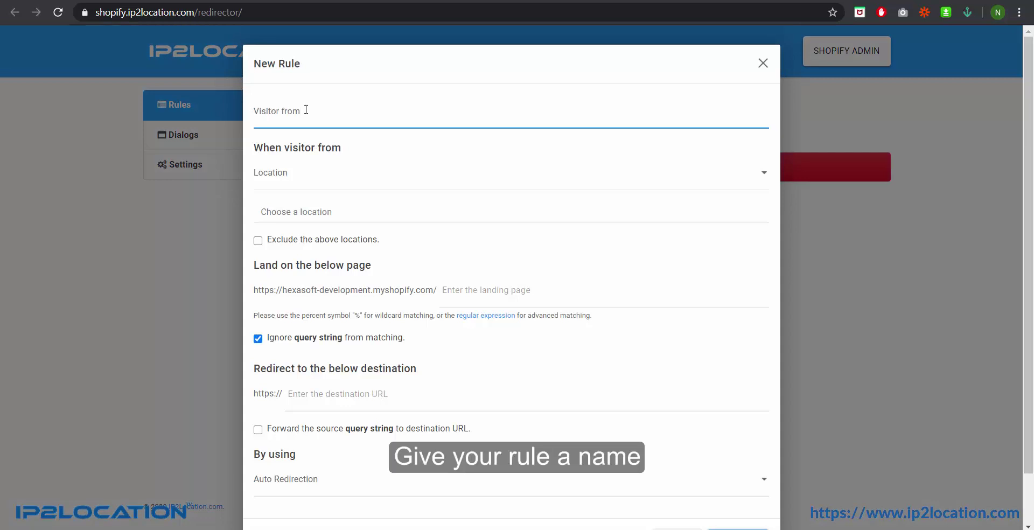
text(Singapore)
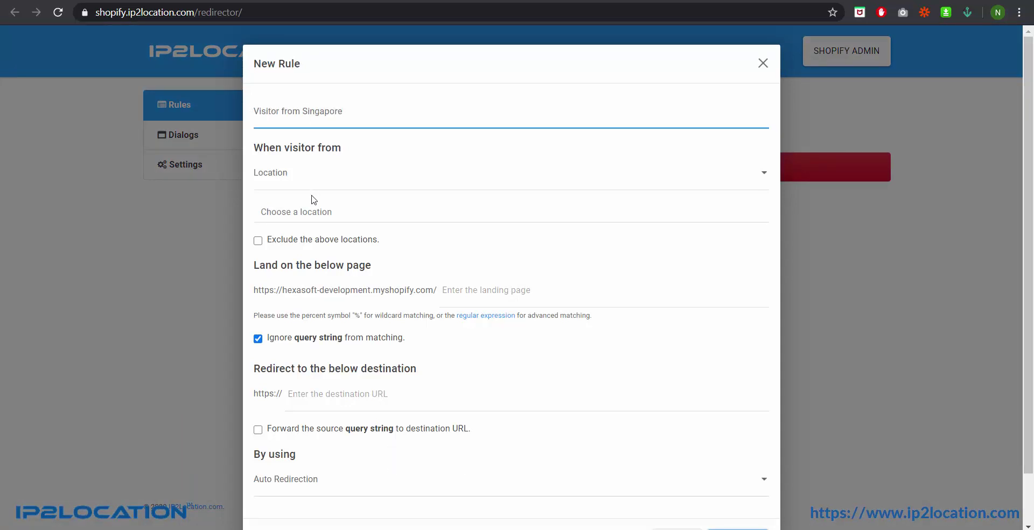
Set the new rule's visitor location to "Singapore - All Region"
click(264, 211)
text(singap)
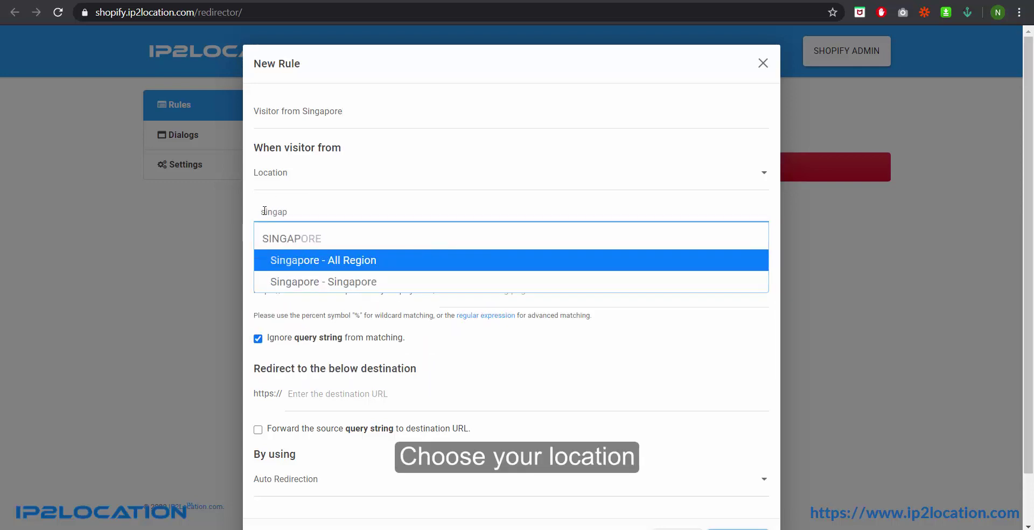
click(315, 267)
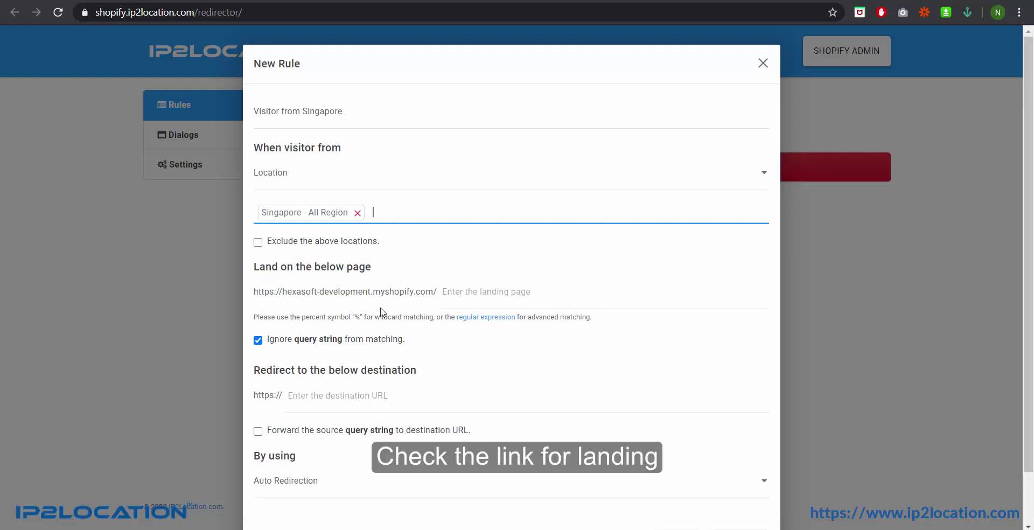
scroll(405, 386, down, 1)
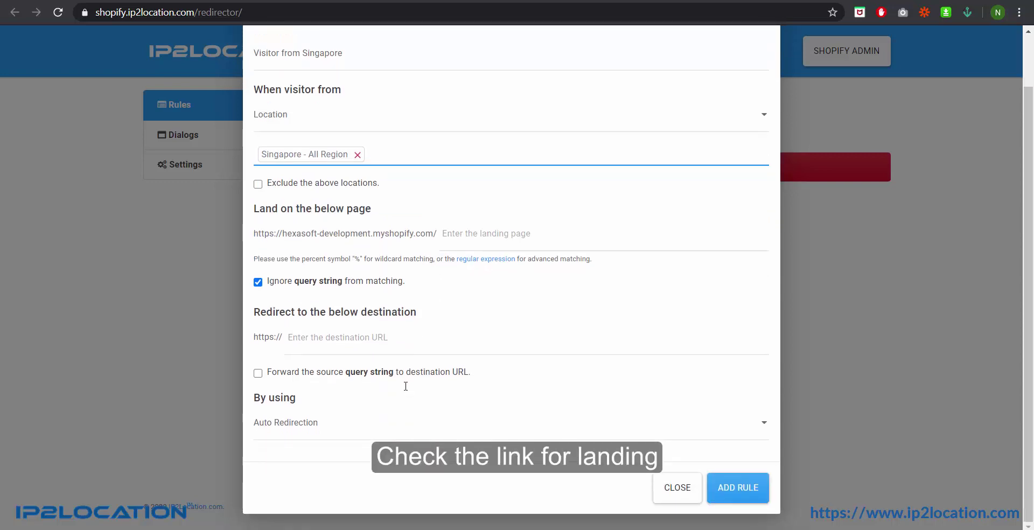
click(315, 336)
text(www.ip2location.com)
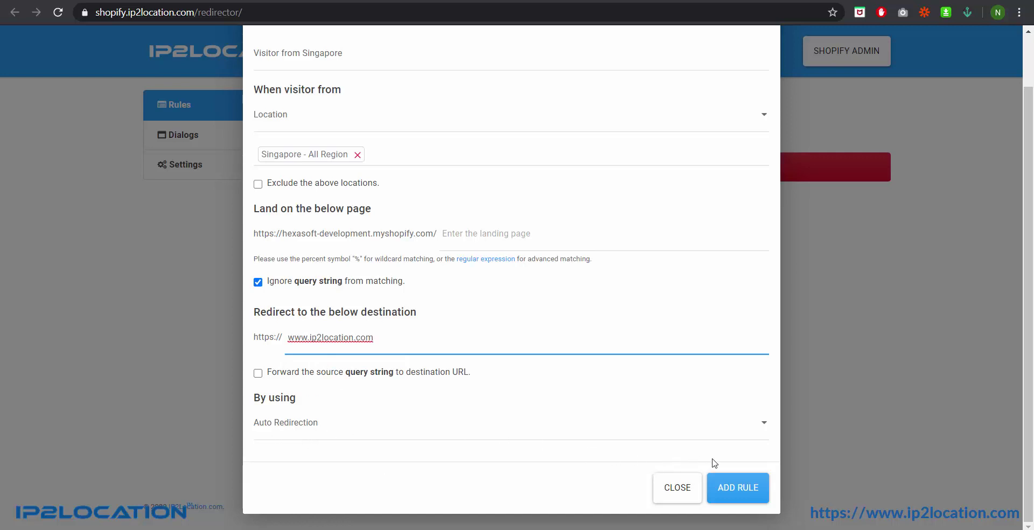
click(738, 501)
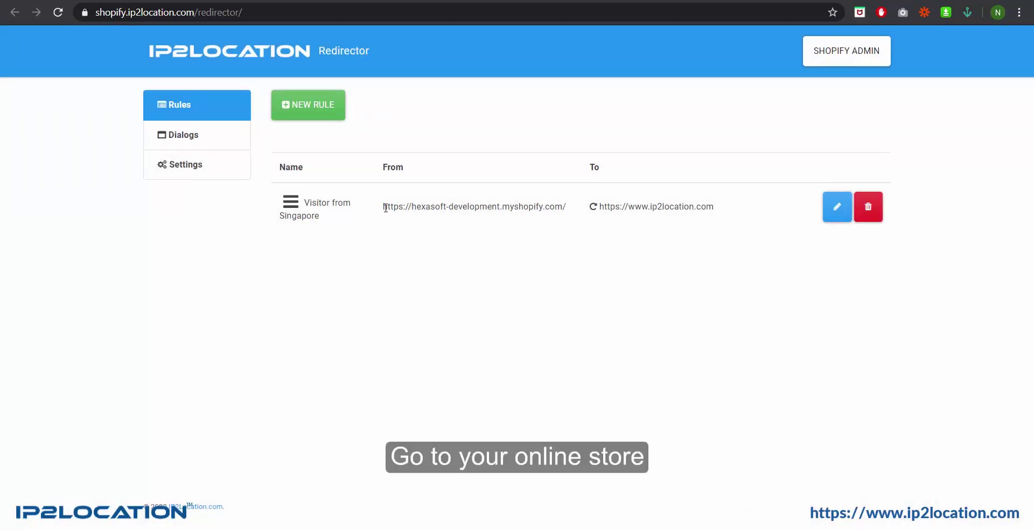
Test the auto redirection by visiting the rule's source store address, and return to the IP2Location Redirector page
drag(383, 206, 566, 214)
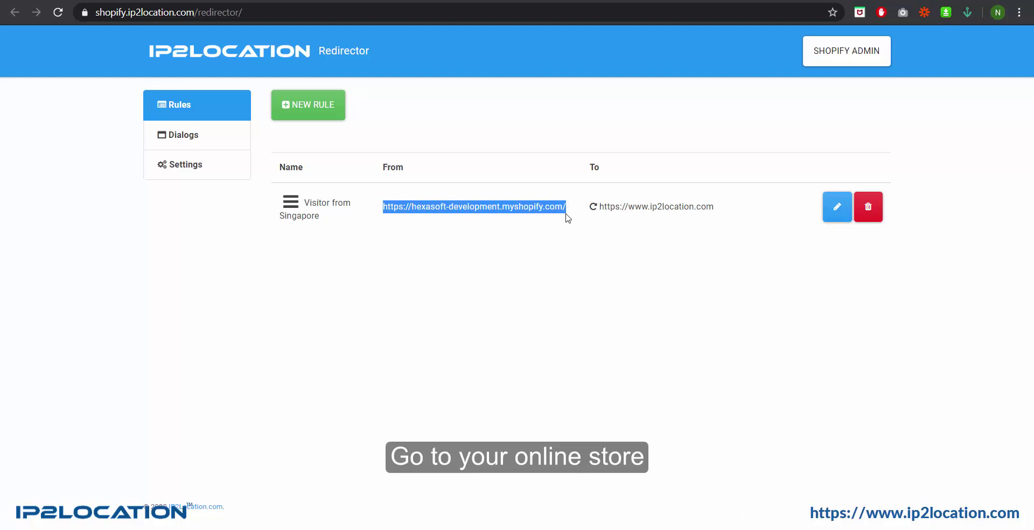
right_click(562, 209)
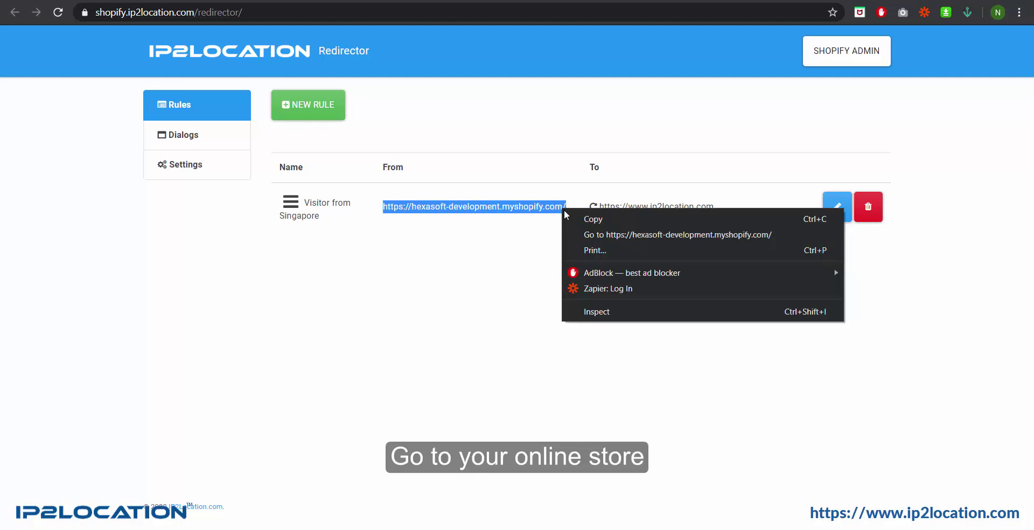
click(652, 235)
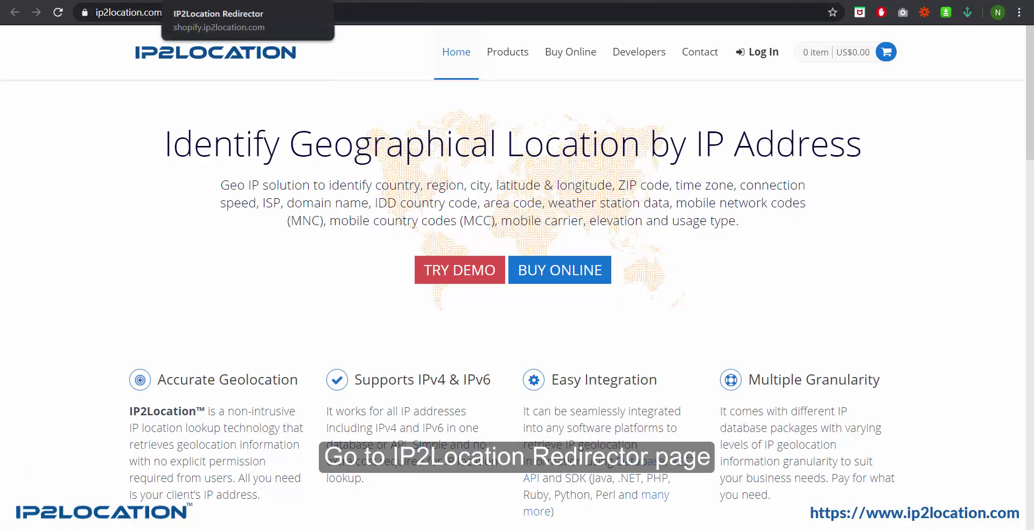
click(216, 5)
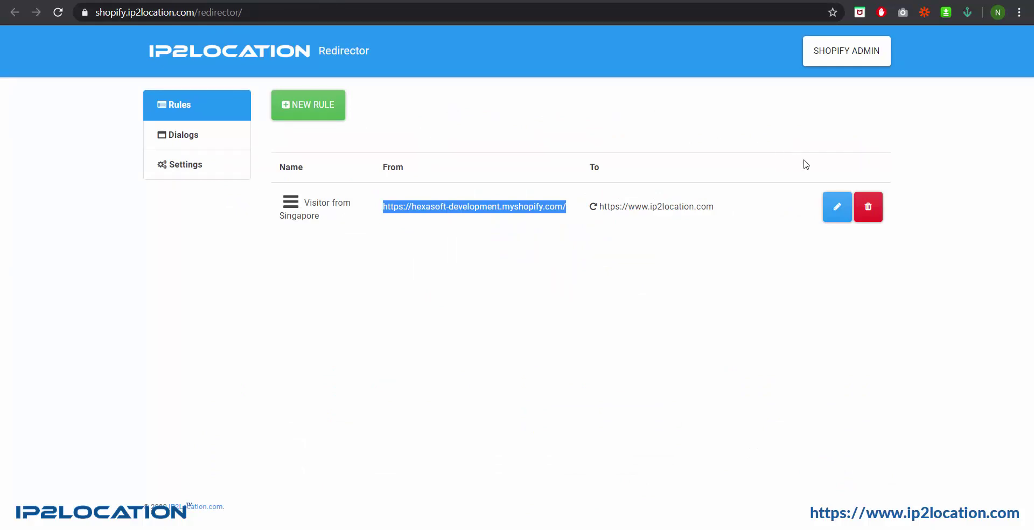
Edit the "Visitor from Singapore" rule to match visitors by IP Address, using 199.195.193.243
click(842, 218)
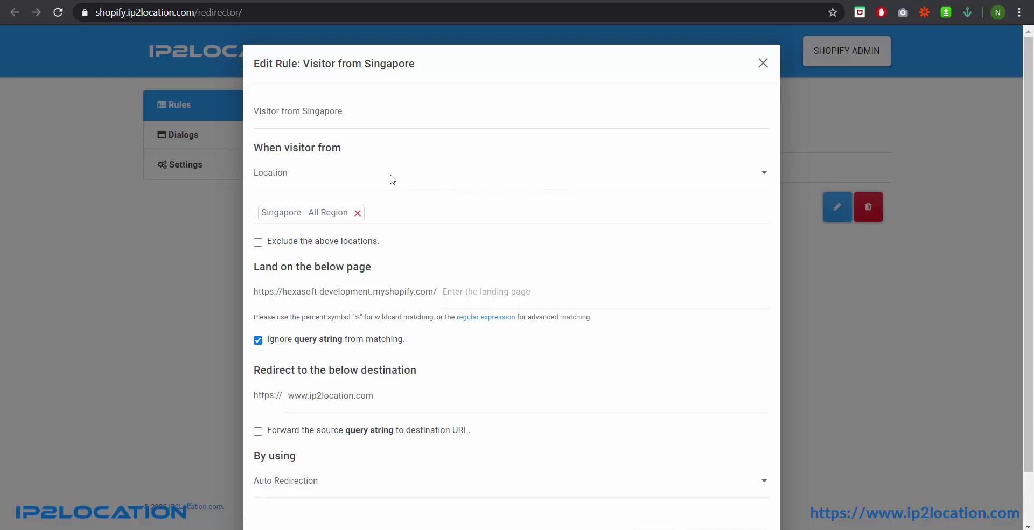
click(304, 183)
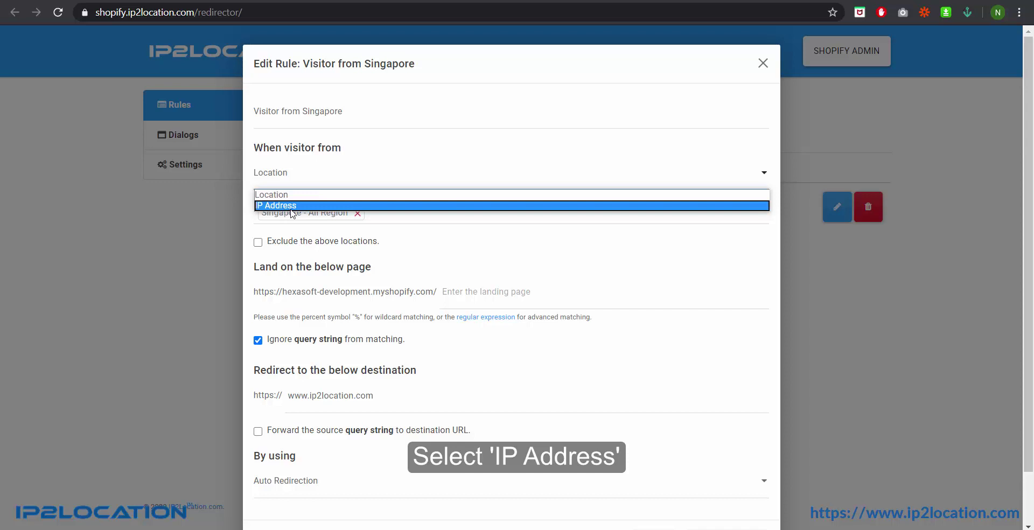
click(285, 206)
click(294, 219)
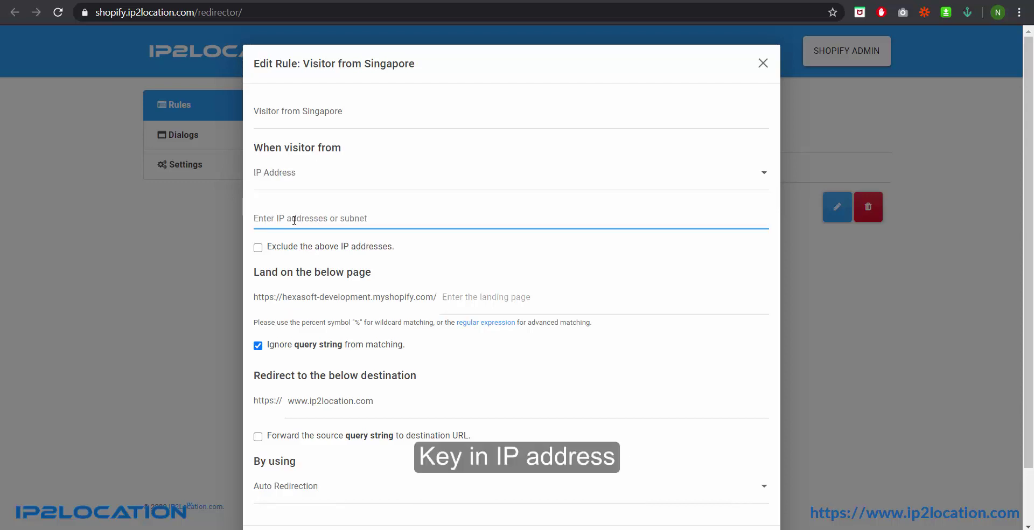
text(19)
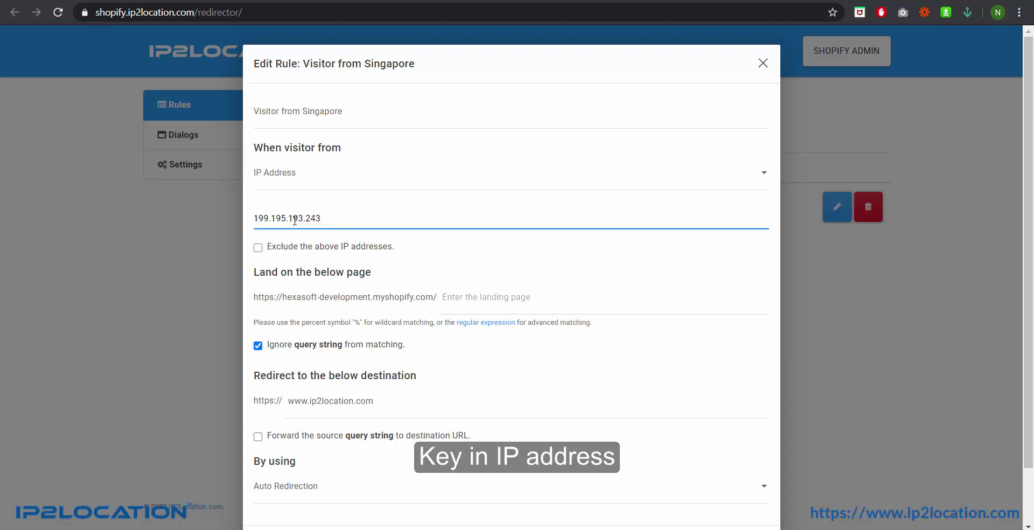
text(9.195.193.243)
click(462, 258)
scroll(462, 259, down, 2)
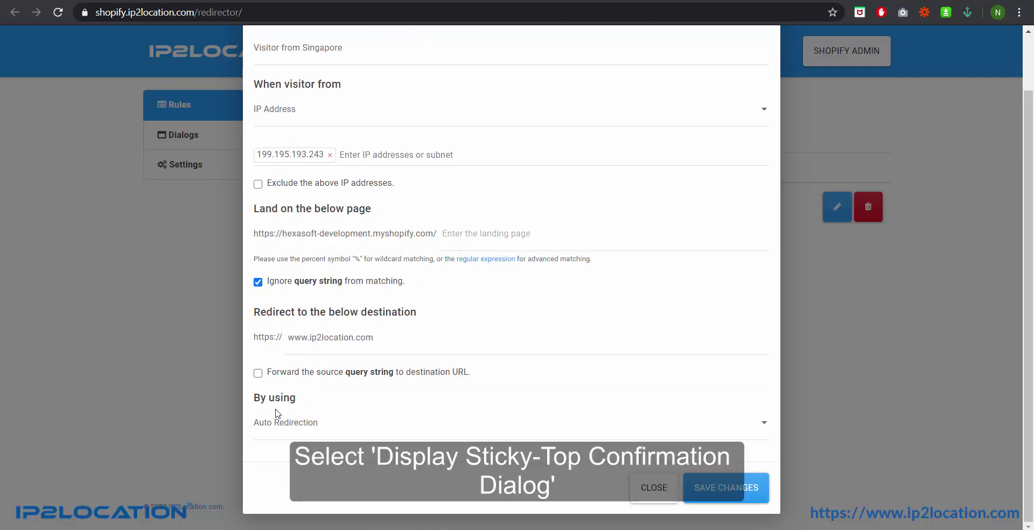
Change the rule's redirection method to Display Sticky-Top Confirmation Dialog and save the changes
click(360, 431)
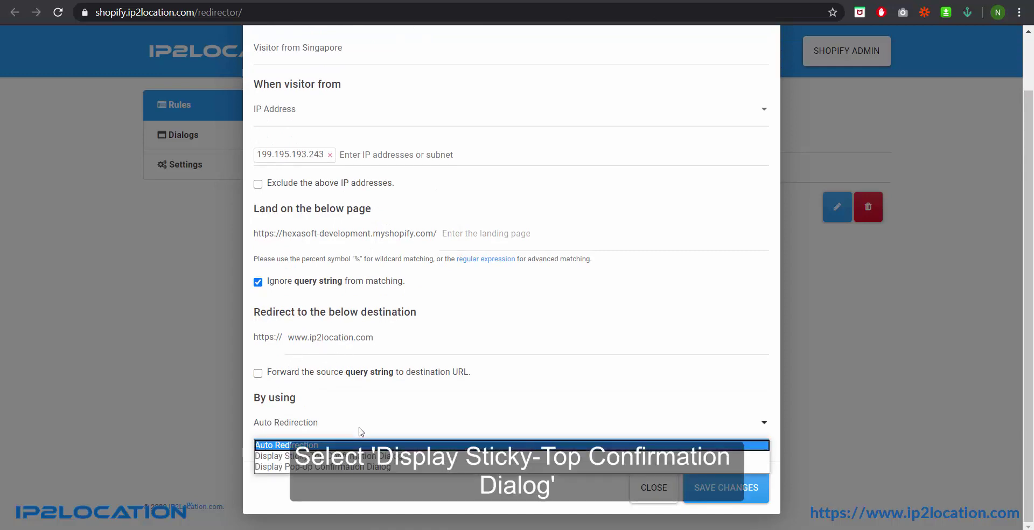
click(327, 457)
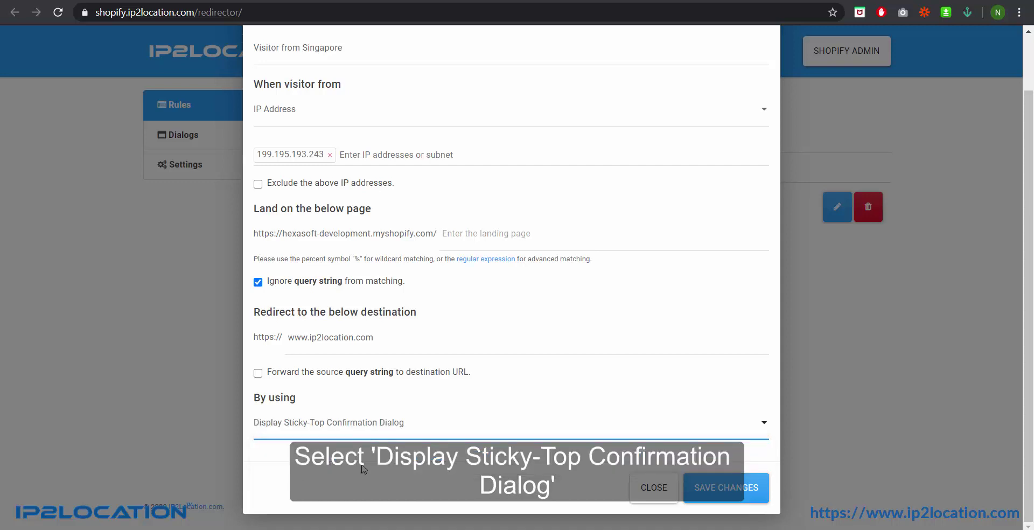
click(724, 500)
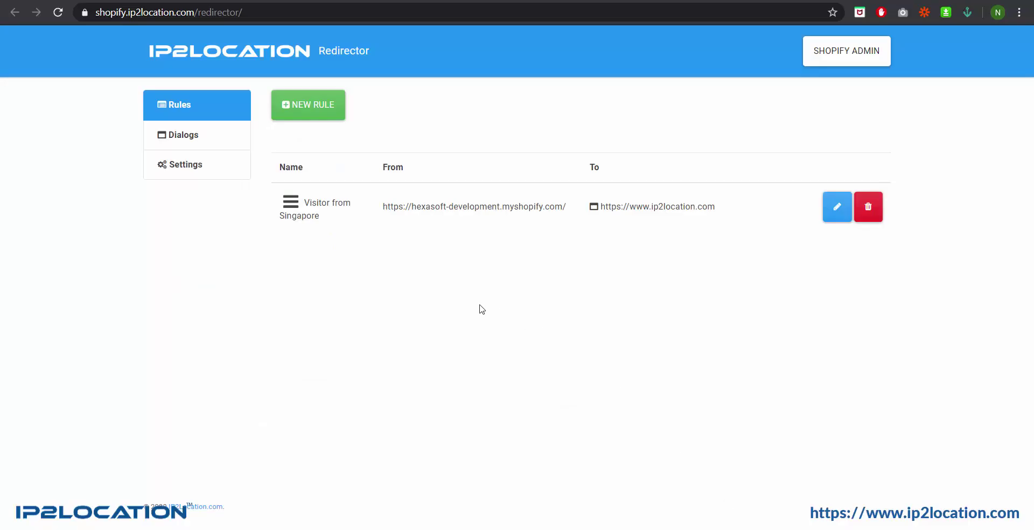
Open the Sticky Top Dialog settings and set the background color to #F54C4C
click(188, 144)
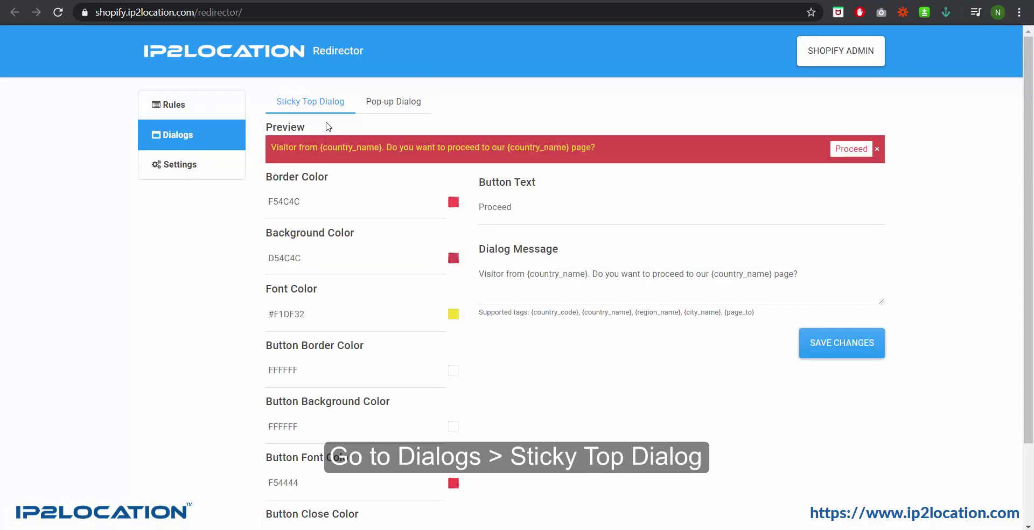
scroll(426, 313, down, 2)
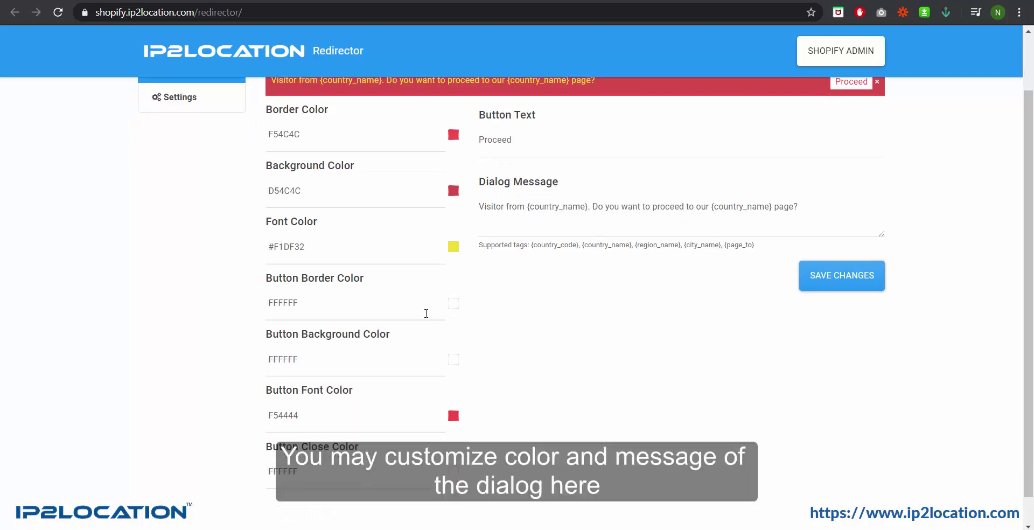
scroll(426, 313, down, 1)
scroll(443, 409, up, 3)
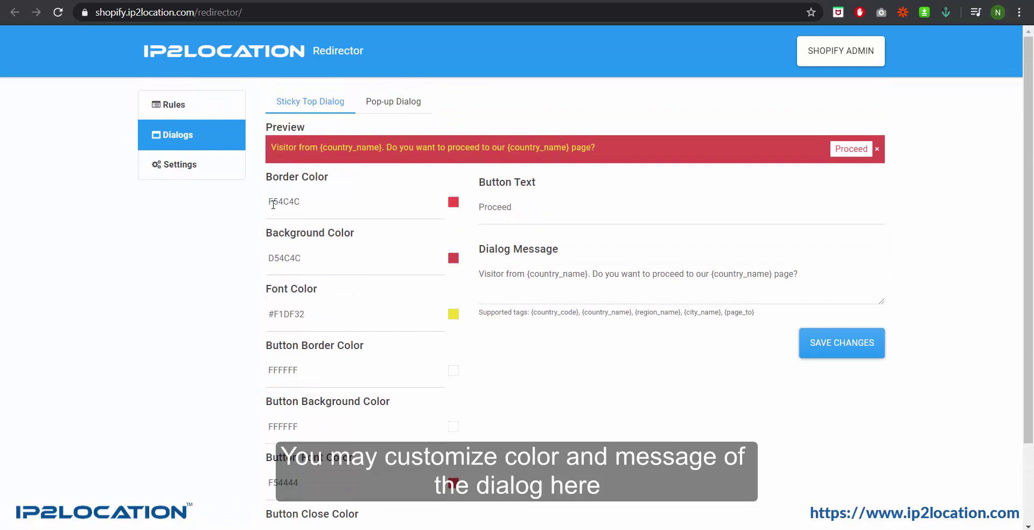
double_click(284, 258)
text(#F54C4C)
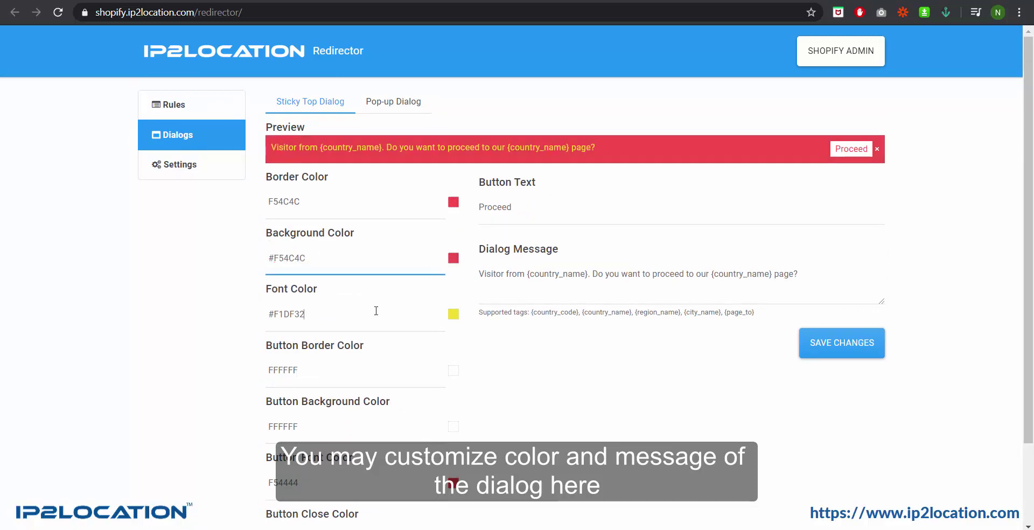
Set the sticky top dialog's font color to white, #FFFFFF
click(453, 314)
click(401, 345)
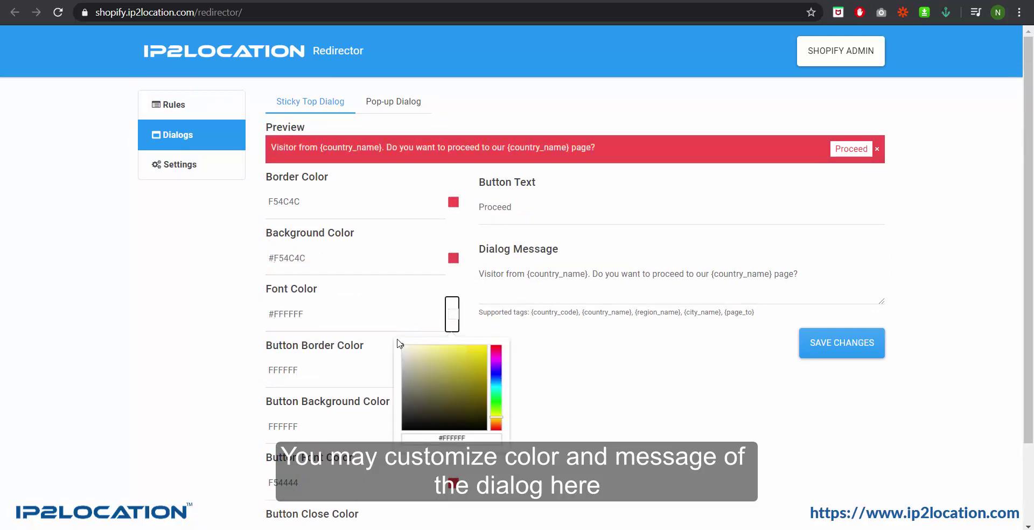
click(464, 333)
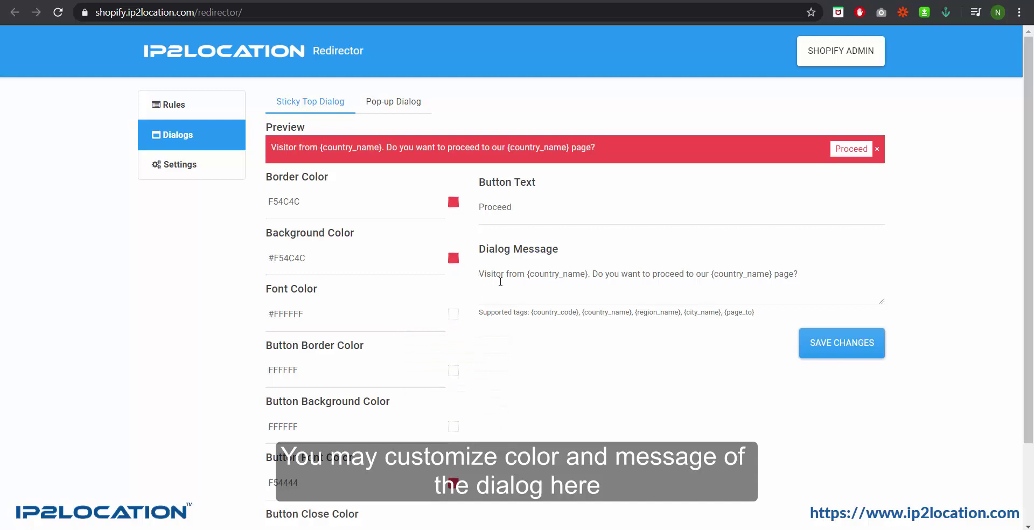
Change the beginning of the dialog message to "You are visitor from" and save the dialog settings
click(483, 274)
key(BackSpace)
text(v)
key(Home)
text(You are)
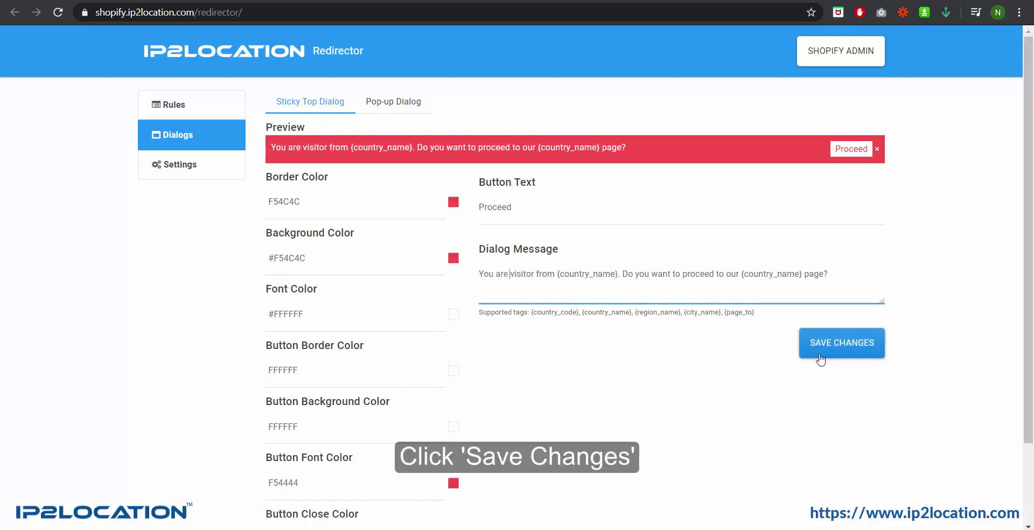
click(859, 351)
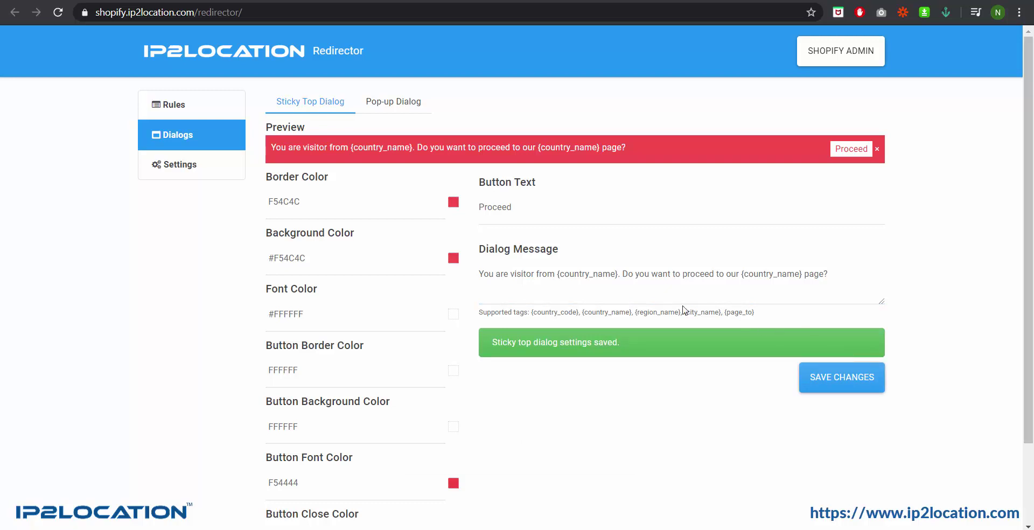
Test the rule's confirmation dialog on the online store by choosing to proceed, and return to the Redirector page
click(190, 114)
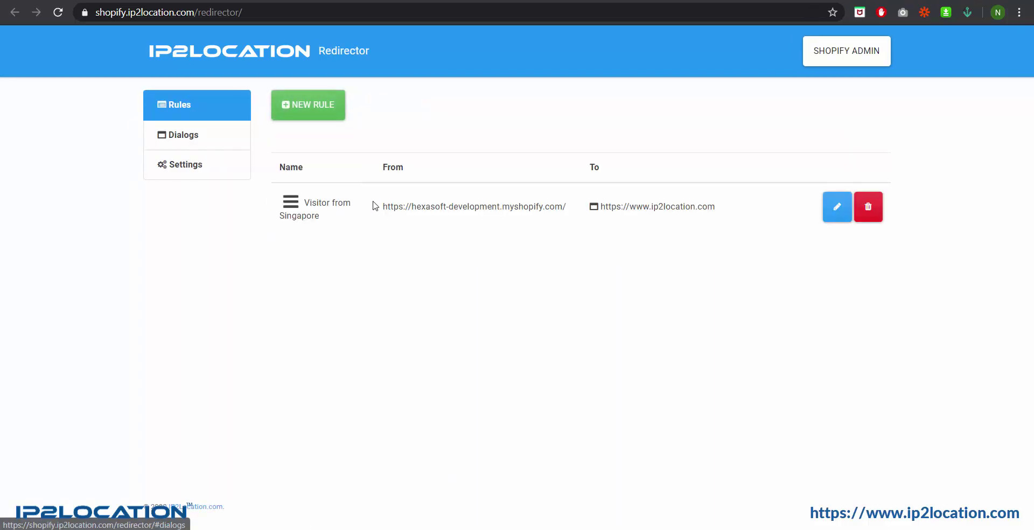
drag(384, 206, 573, 214)
right_click(562, 209)
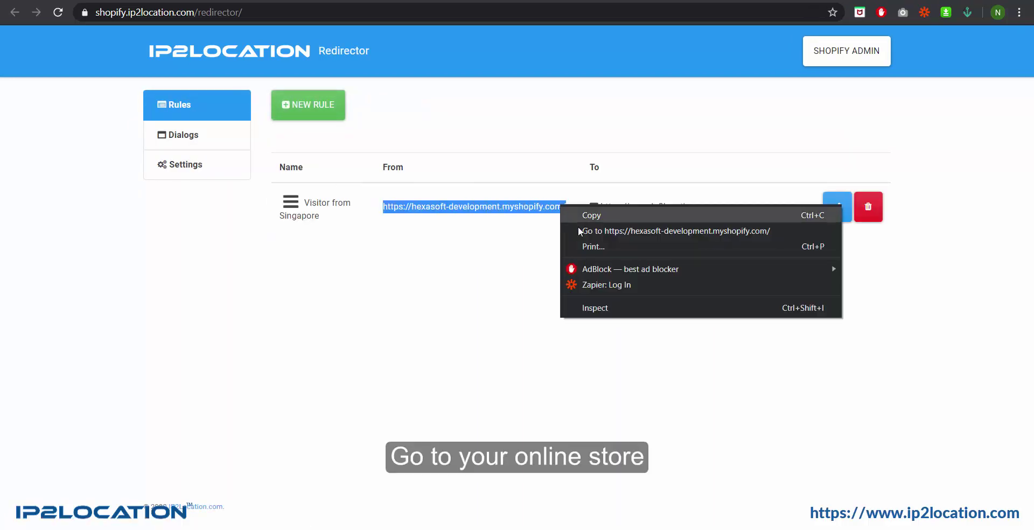
click(616, 236)
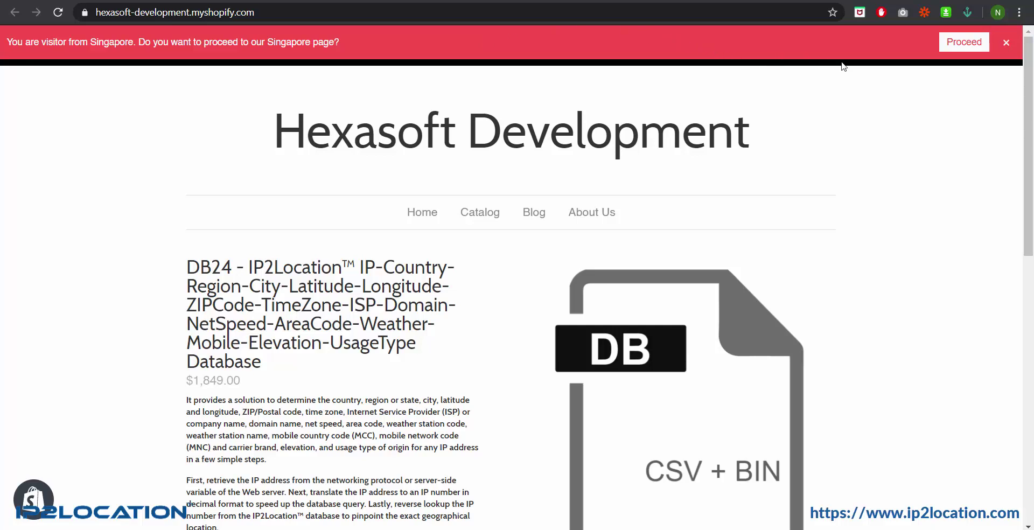
click(968, 52)
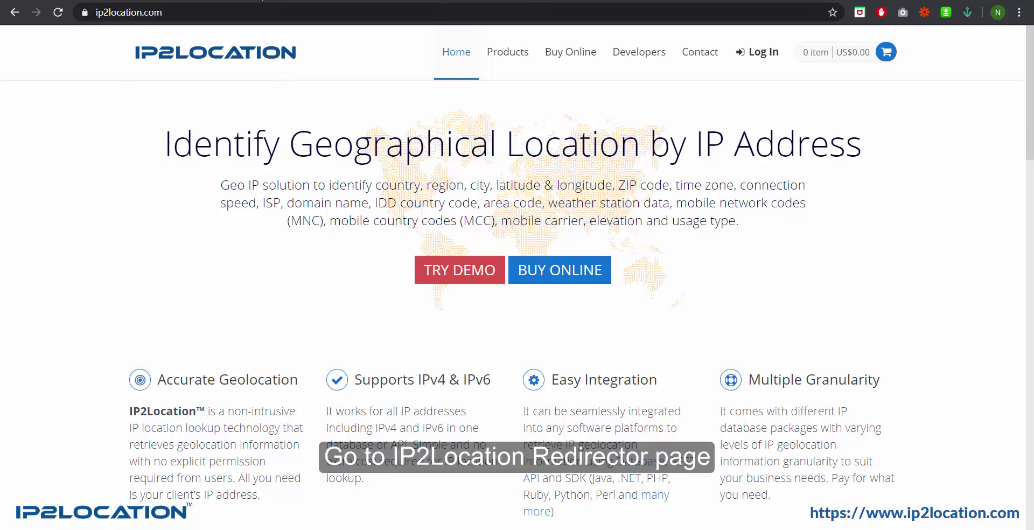
click(262, 1)
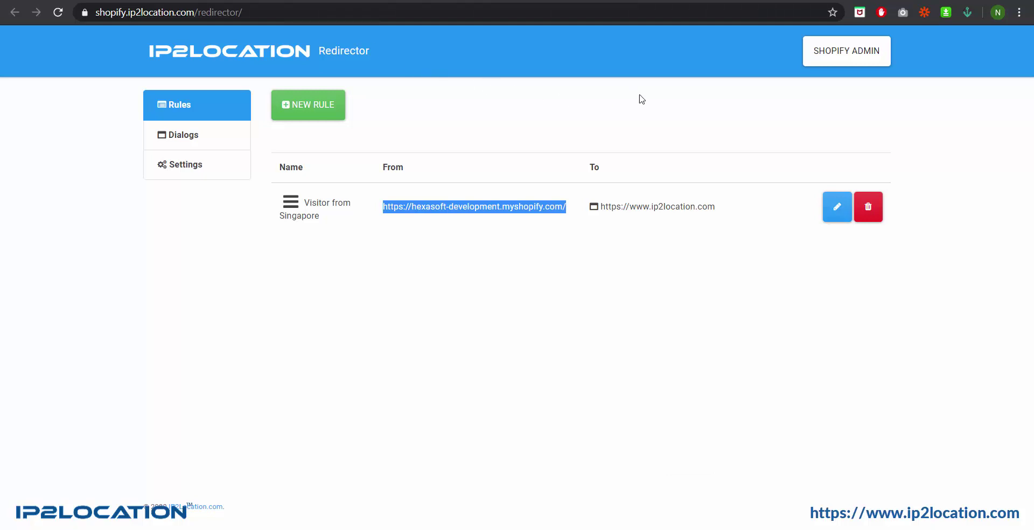
Switch the Visitor from Singapore rule's redirection method to Display Pop-Up Confirmation Dialog and save the rule
click(838, 221)
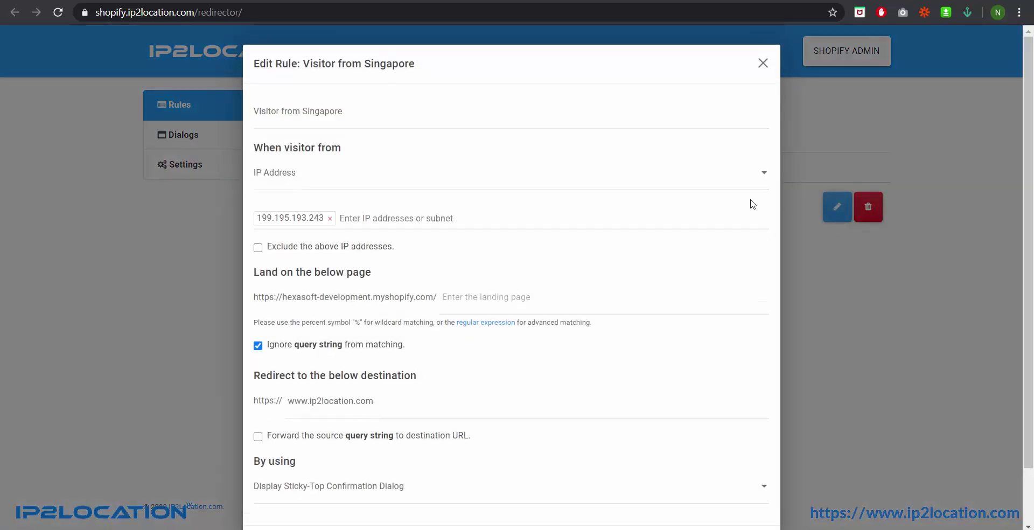
scroll(708, 207, down, 2)
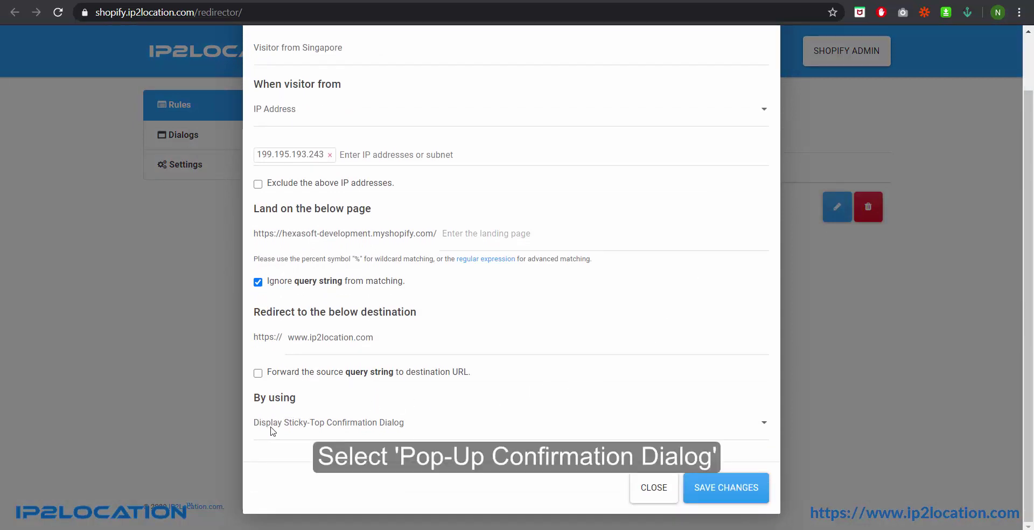
click(347, 424)
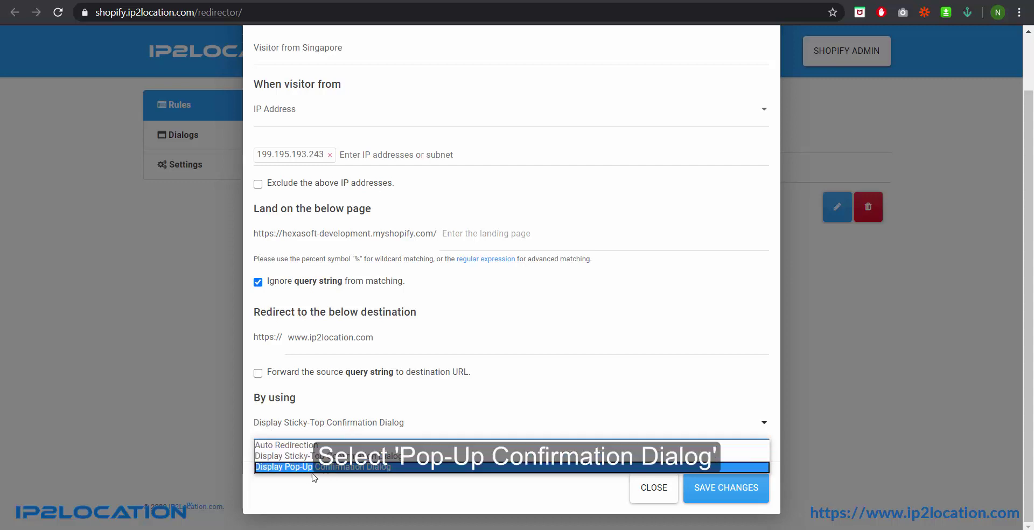
click(334, 467)
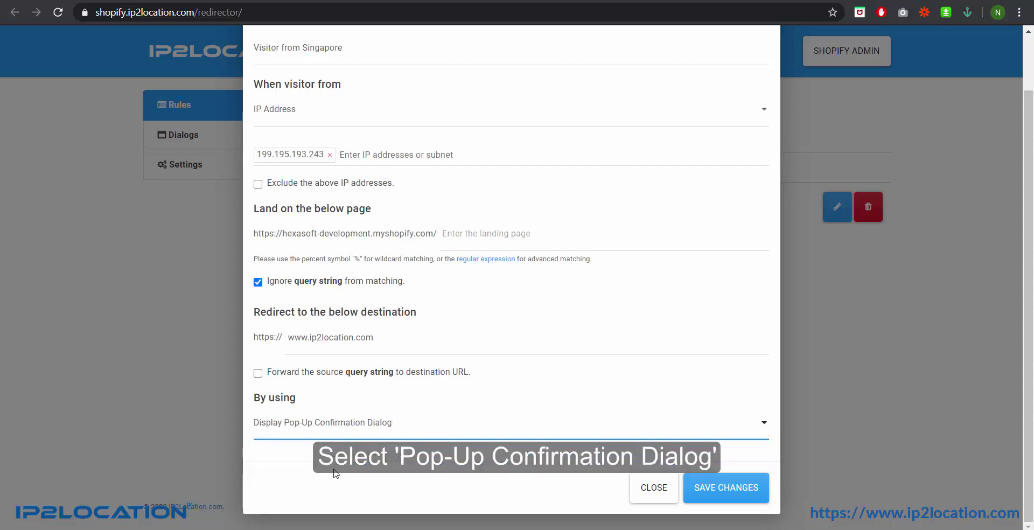
click(728, 494)
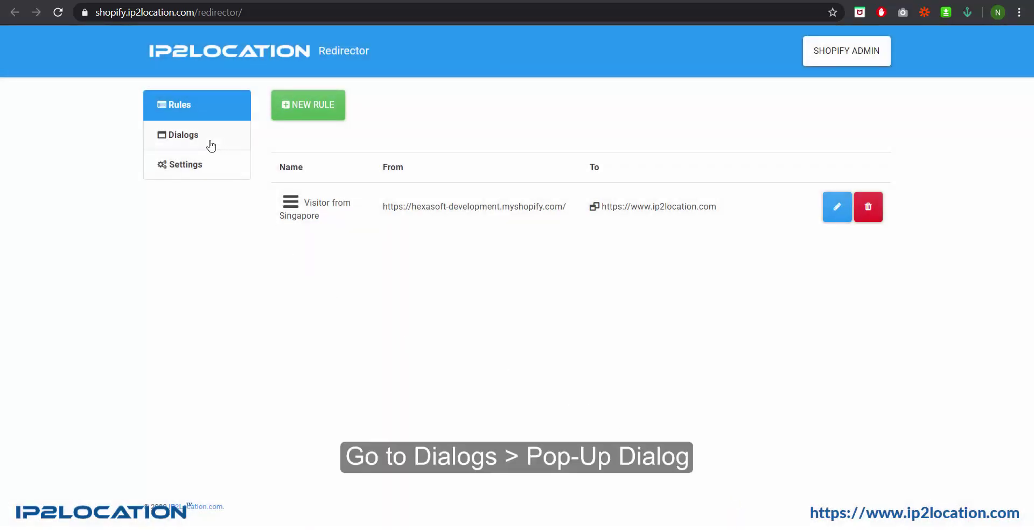
In the Pop-up Dialog settings, add "soon" after "You will be redirected" in the dialog message and save the changes
click(180, 142)
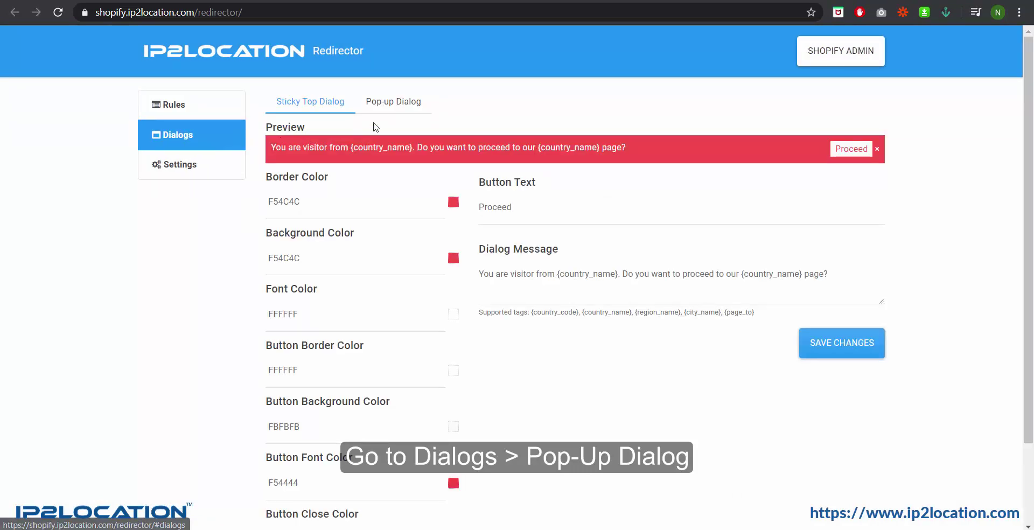
click(393, 114)
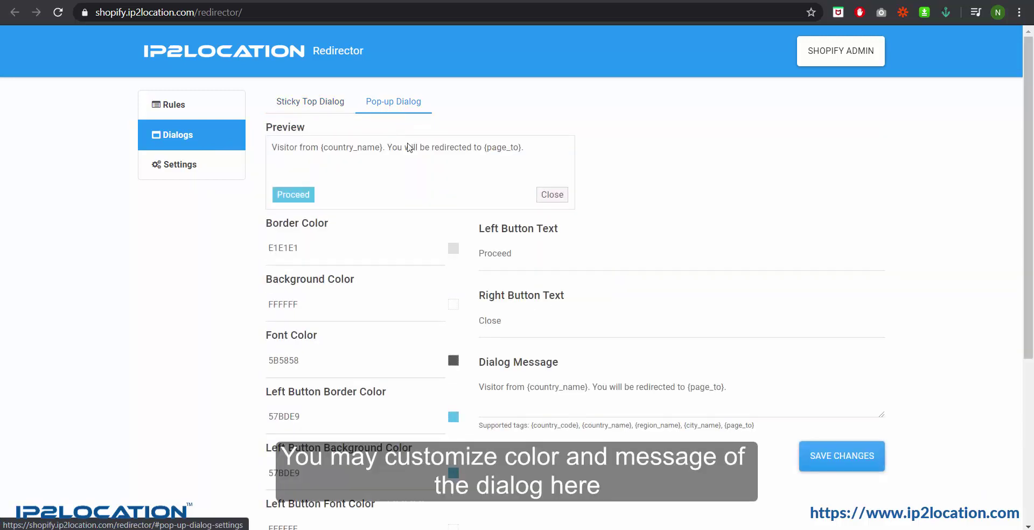
scroll(435, 235, down, 4)
scroll(425, 357, up, 4)
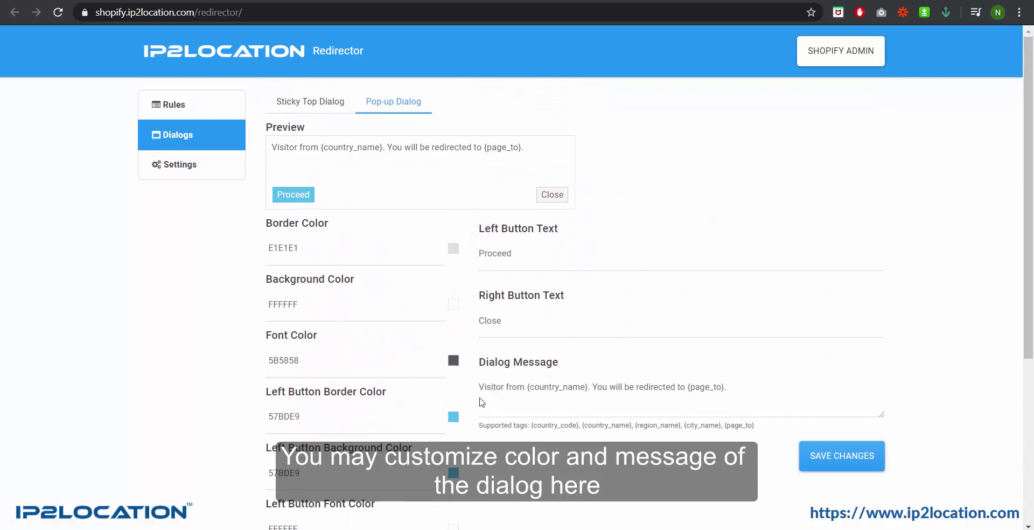
click(677, 388)
text(soon)
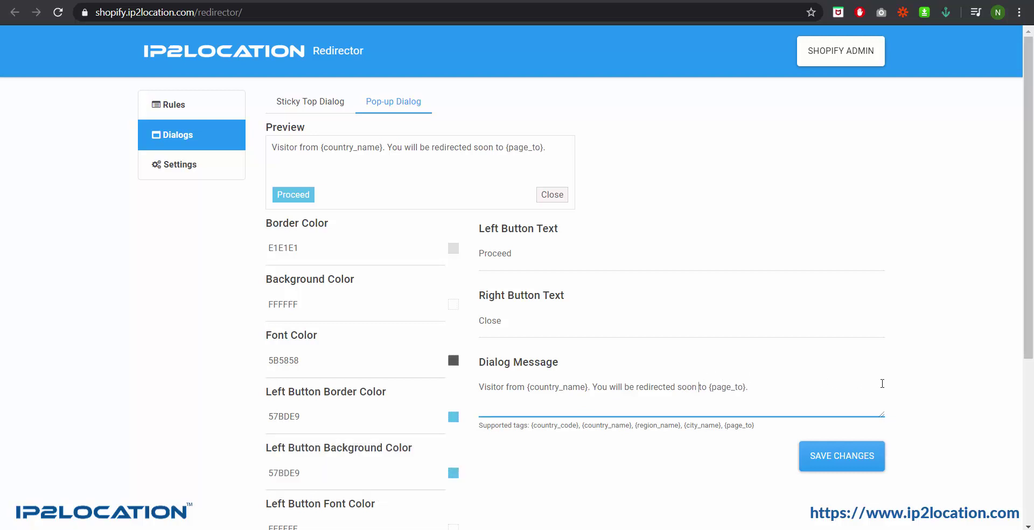
scroll(882, 383, down, 1)
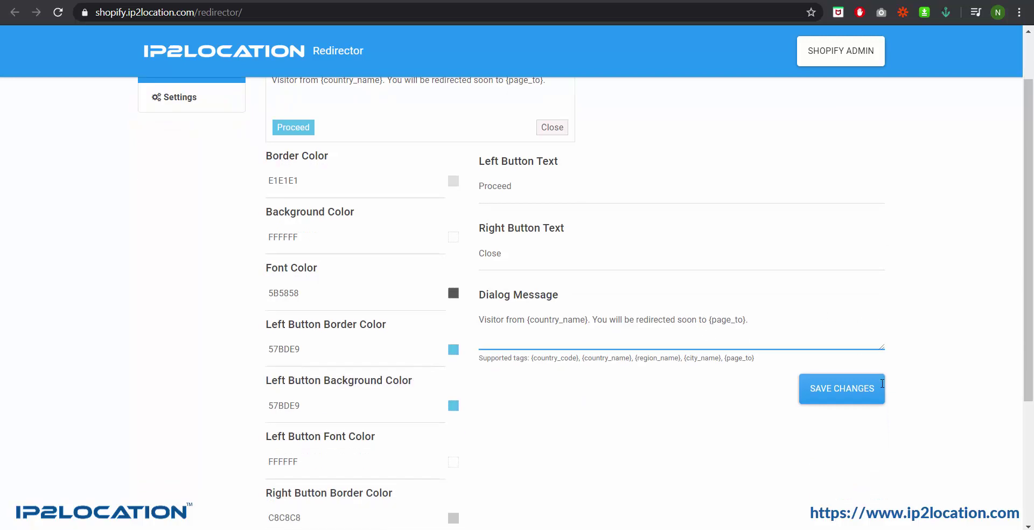
click(850, 403)
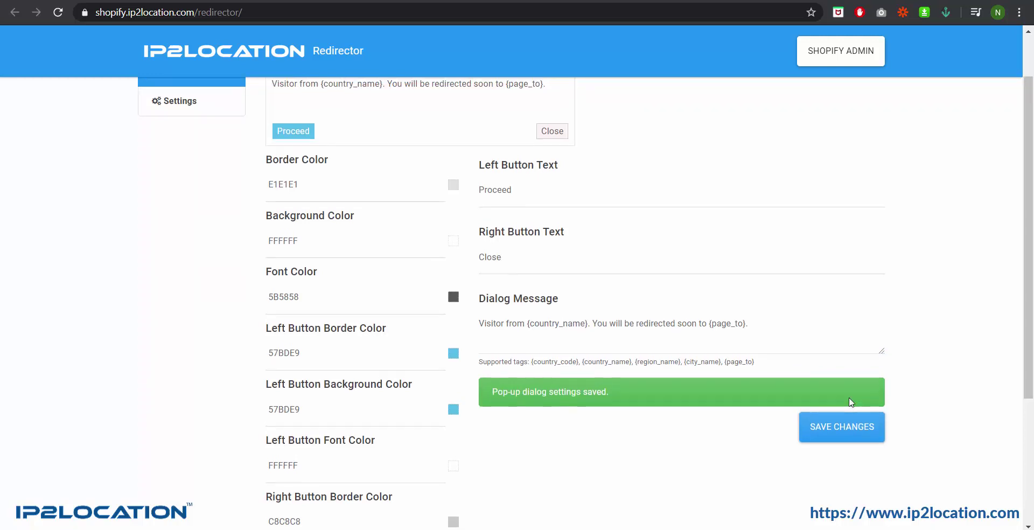
Return to the rules list, open the rule's source store URL and choose to proceed in the pop-up dialog to test the redirect
scroll(850, 403, up, 1)
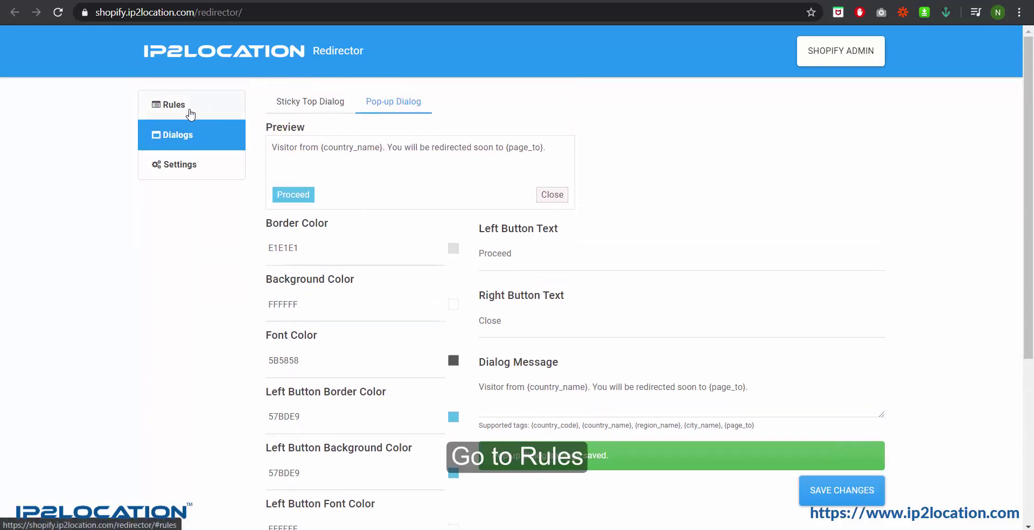
click(191, 114)
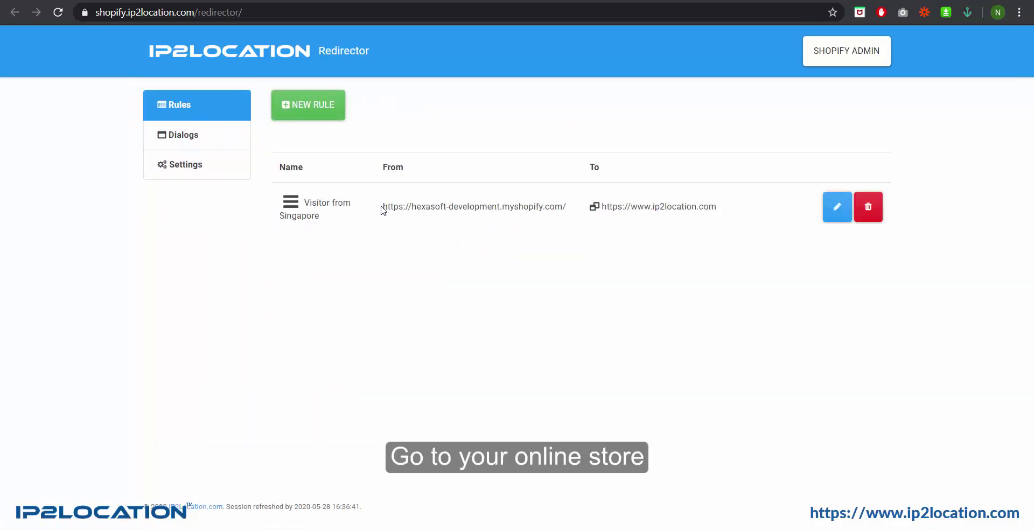
drag(383, 208, 560, 204)
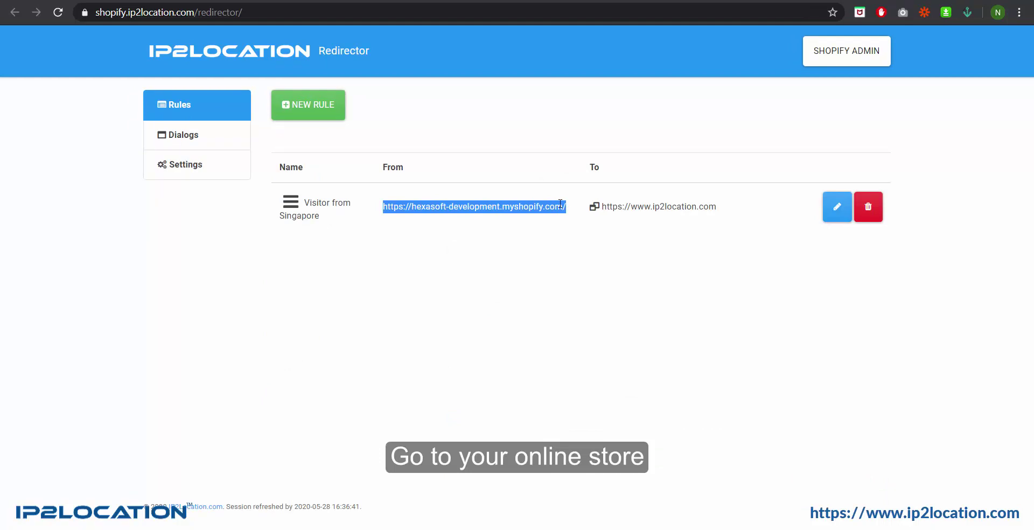
right_click(560, 203)
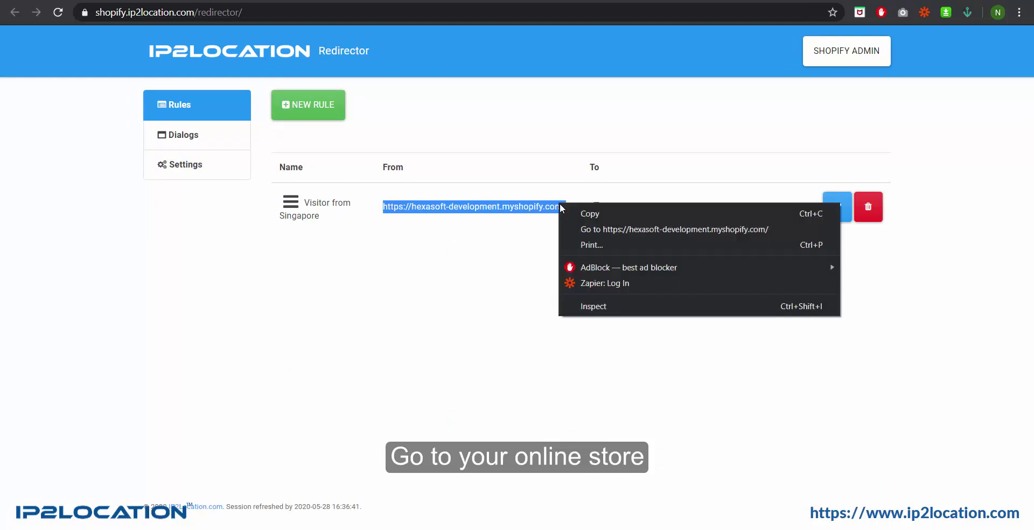
click(626, 229)
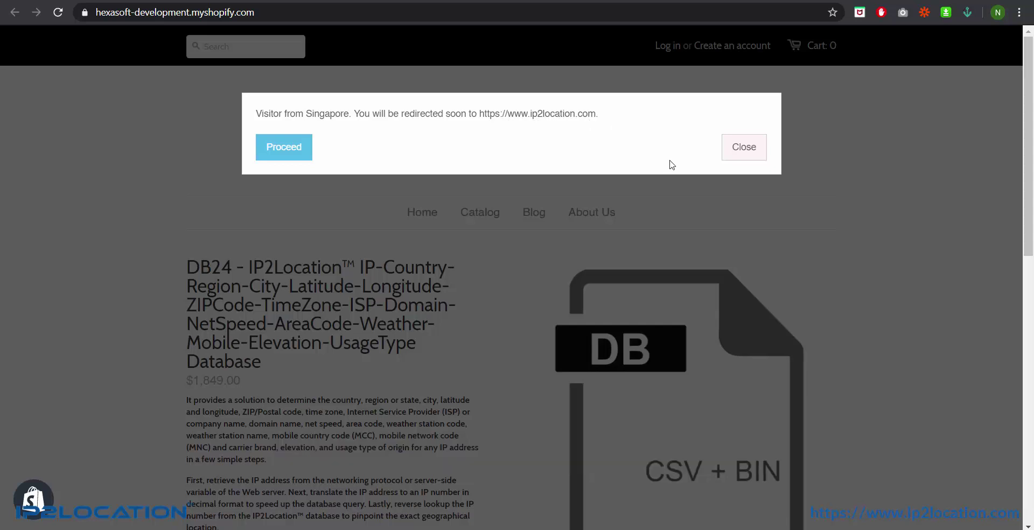
click(290, 158)
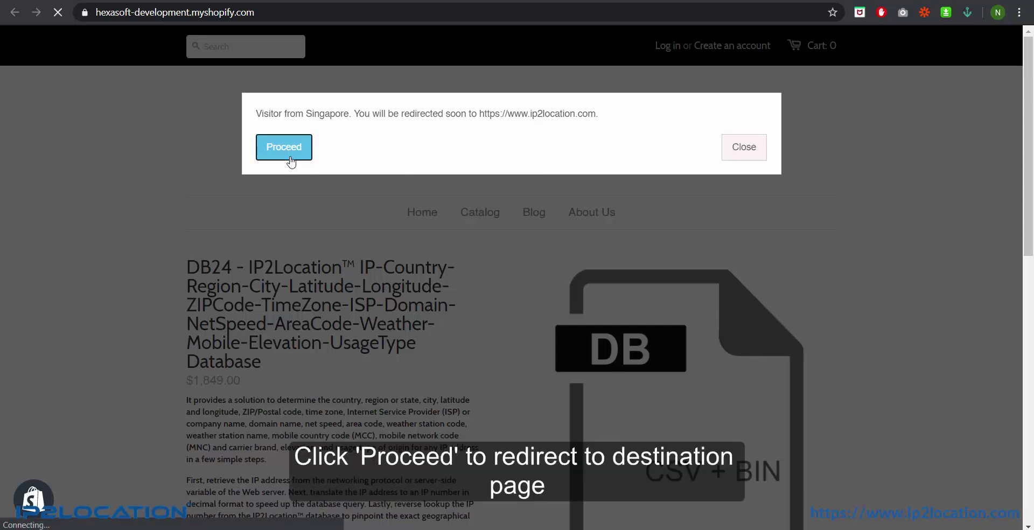